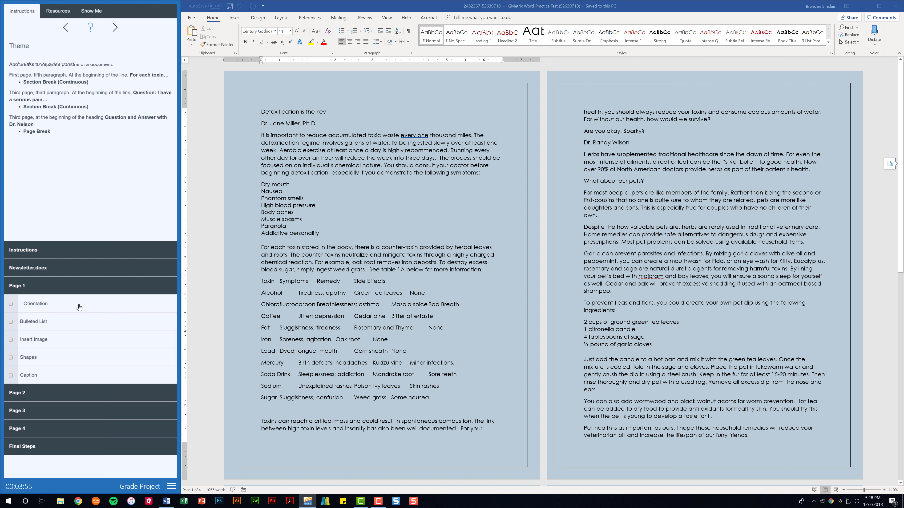
Change the first page's orientation to Landscape and mark the Orientation task as complete.
click(65, 306)
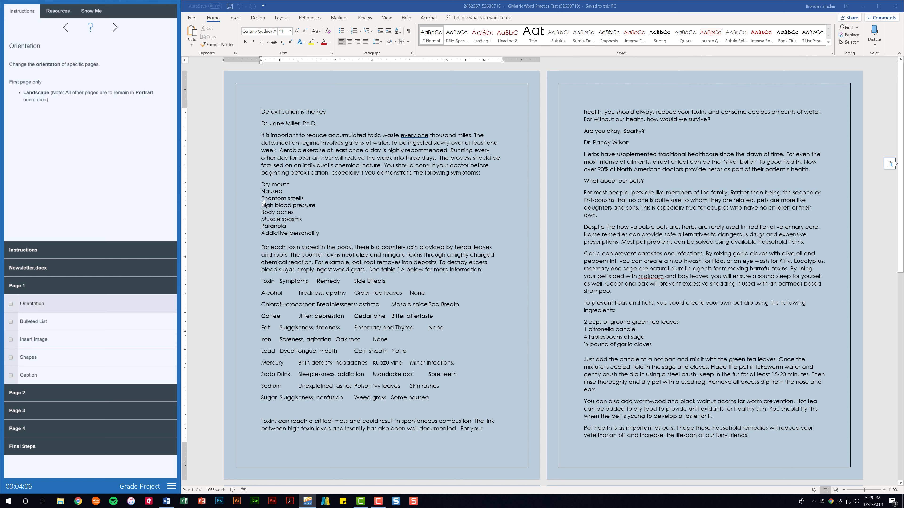
click(414, 165)
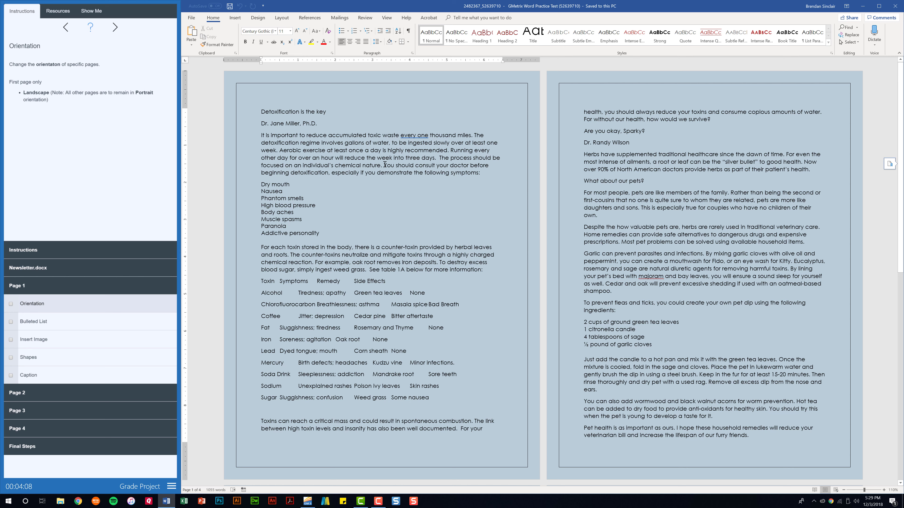
click(281, 17)
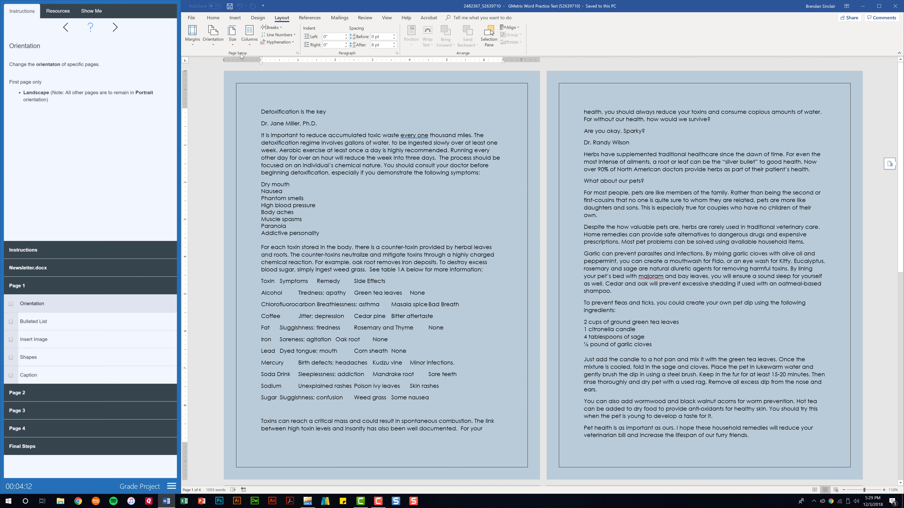
click(215, 46)
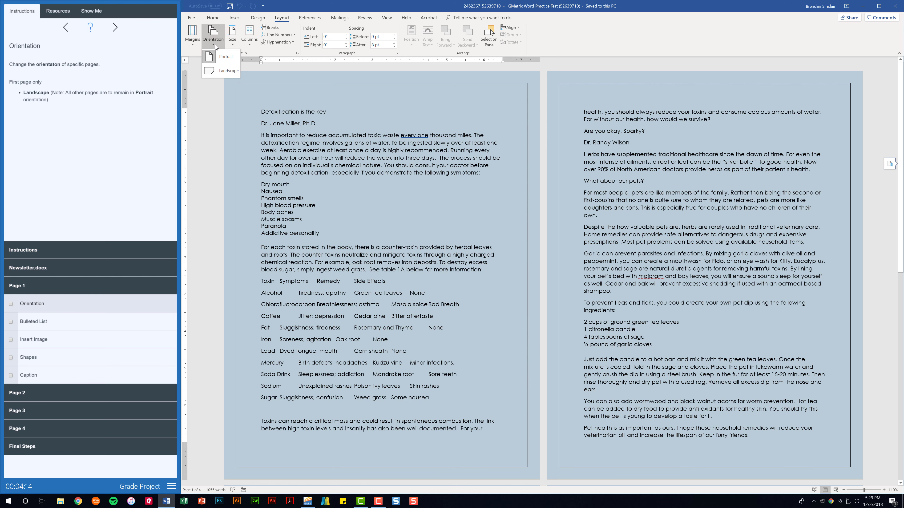
click(233, 72)
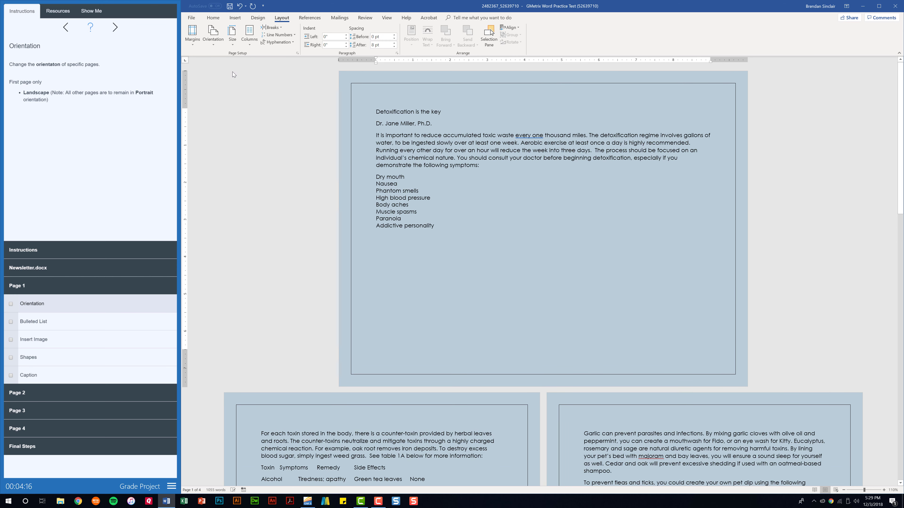
scroll(502, 285, down, 5)
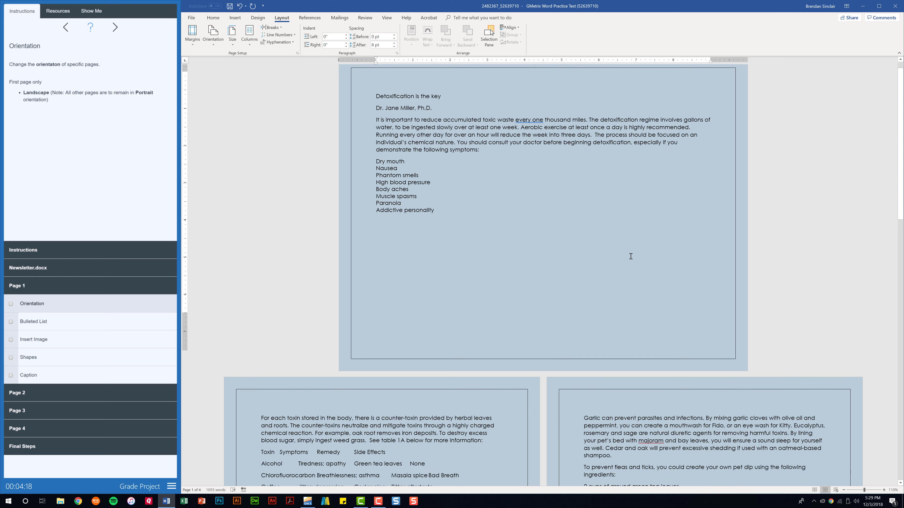
scroll(503, 285, up, 9)
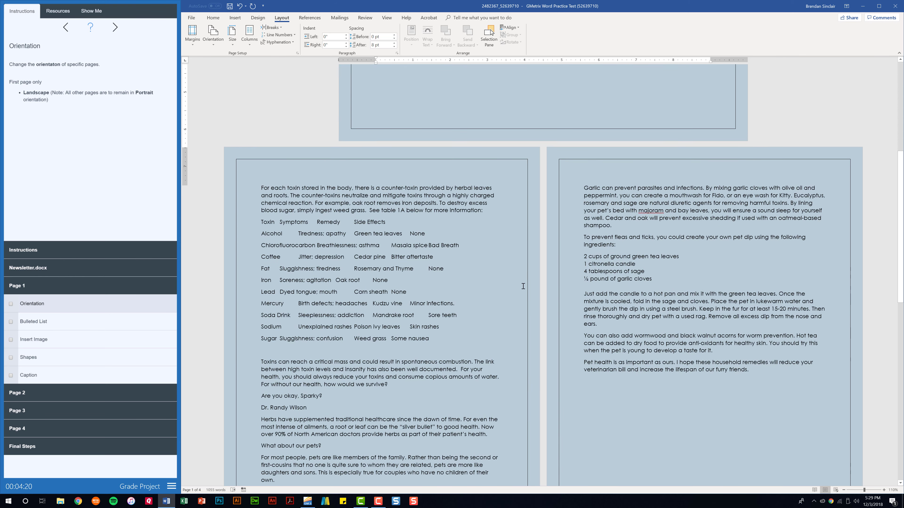
click(11, 303)
Format the first-page lines from "Dry mouth" through "Addictive personality" as a bulleted list with checkmark bullets.
click(70, 326)
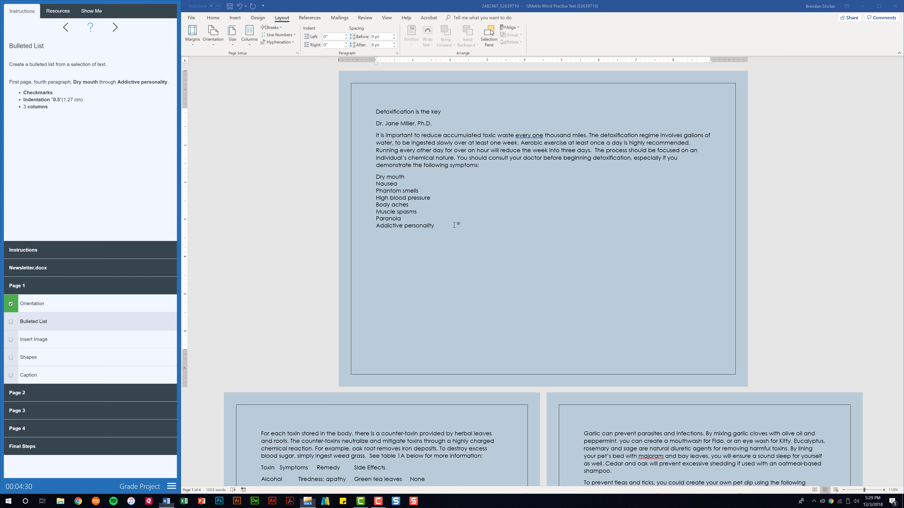
drag(436, 231, 364, 176)
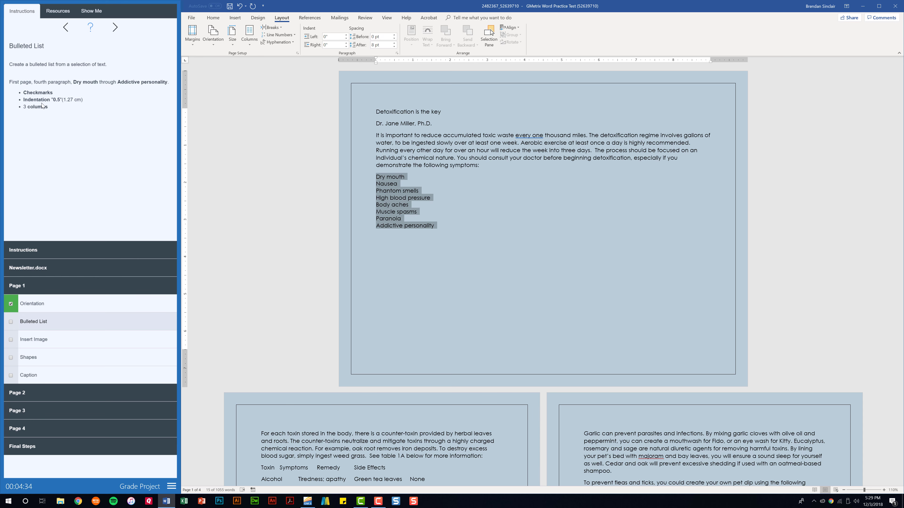
click(212, 19)
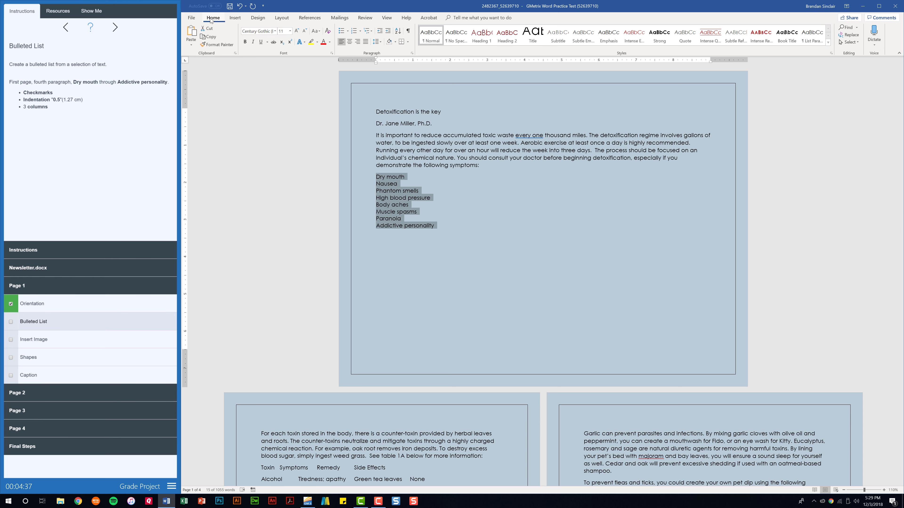
click(348, 31)
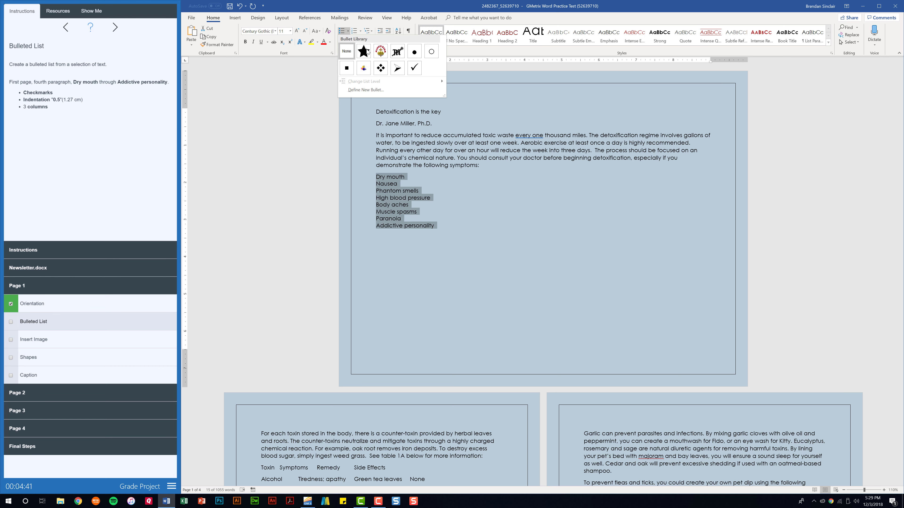
click(415, 68)
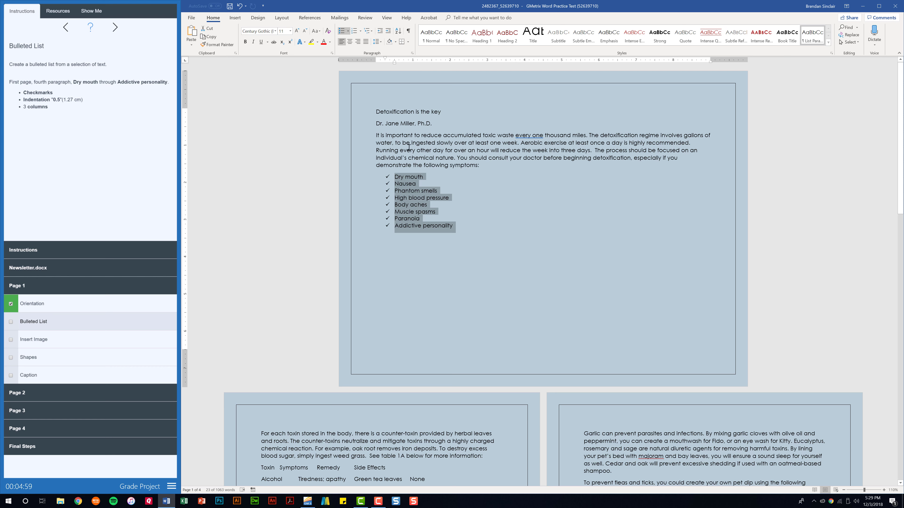
Set the left indentation of the checkmark list to 0.5".
click(412, 53)
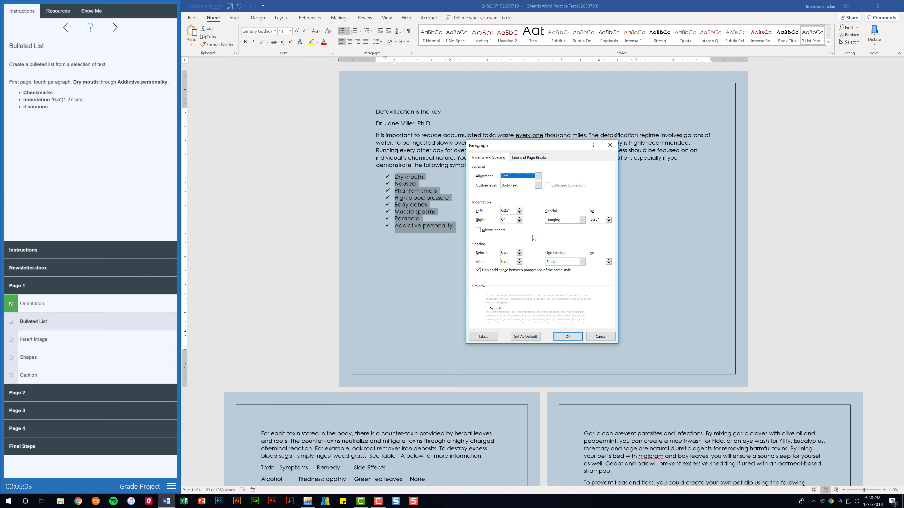
click(519, 208)
click(519, 209)
click(520, 209)
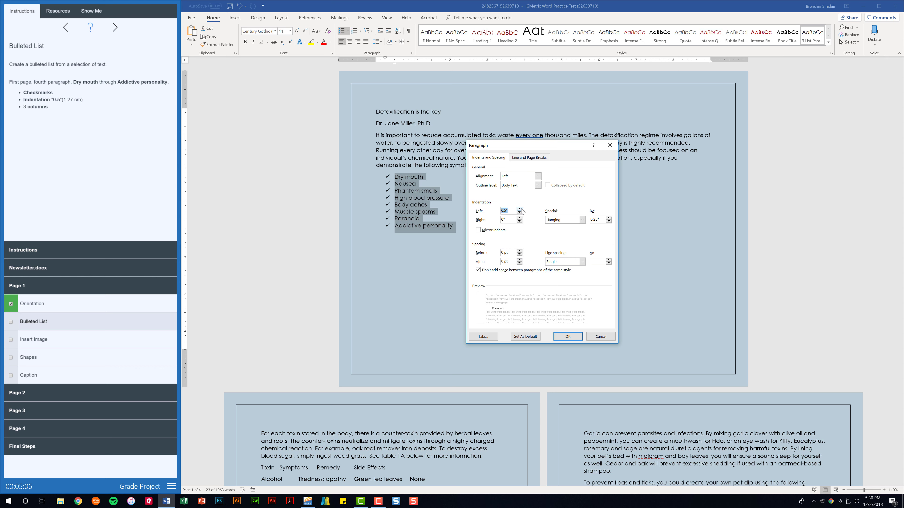
click(571, 338)
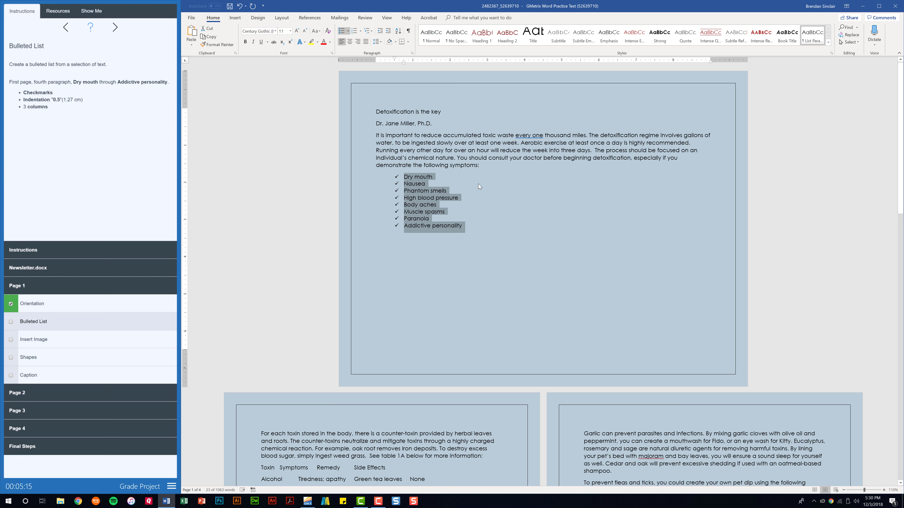
Arrange the checkmark list in three columns and mark the Bulleted List task as complete.
click(288, 18)
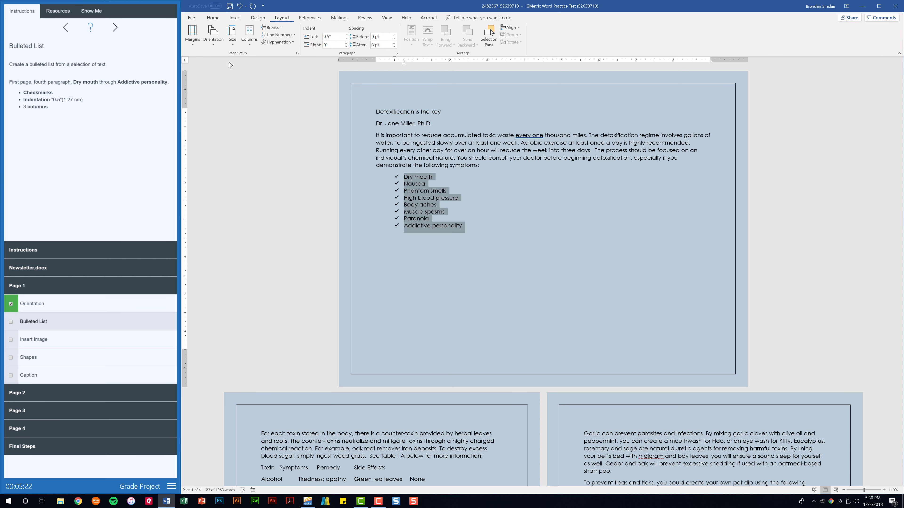
click(250, 45)
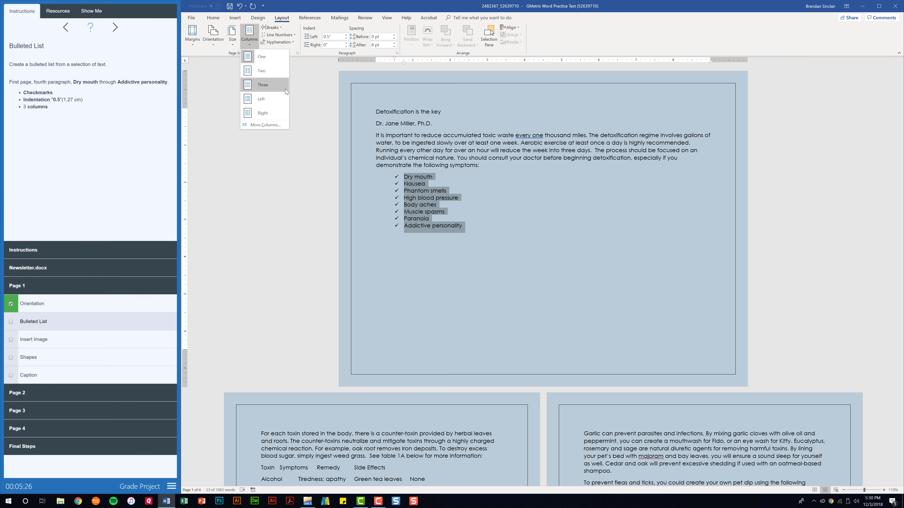
click(278, 87)
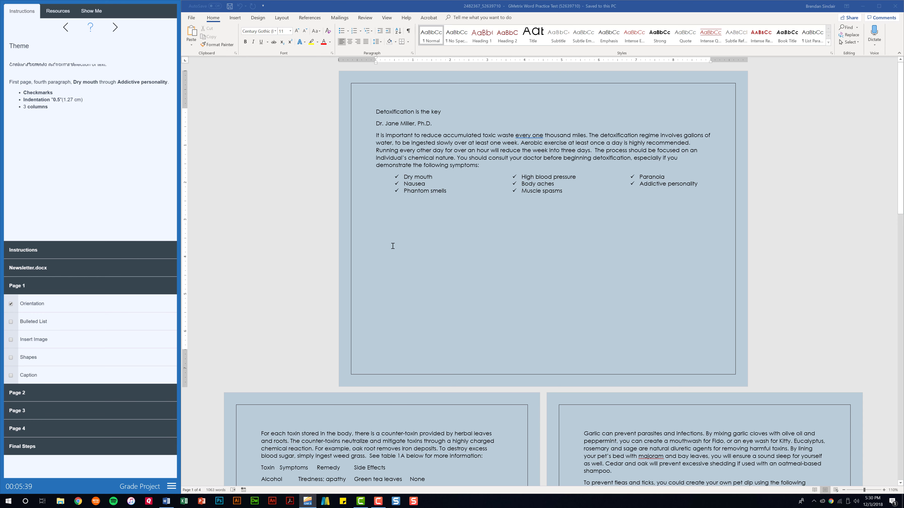
click(11, 321)
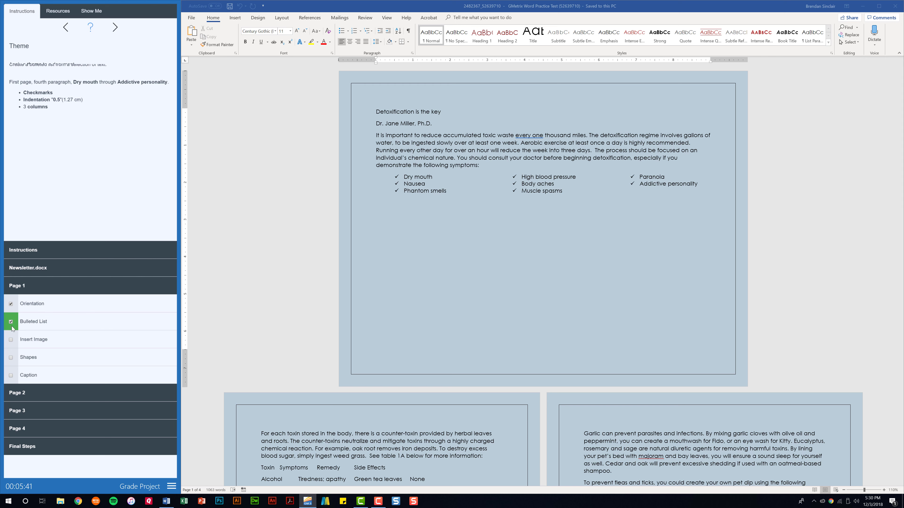
Insert the doctor picture from the GMetrixTemplates folder below the checkmark list on the first page.
click(50, 342)
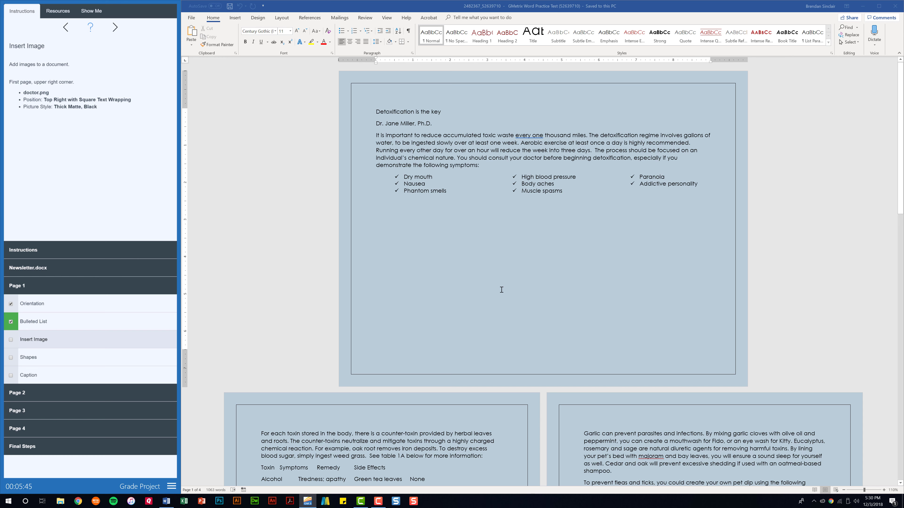
click(493, 273)
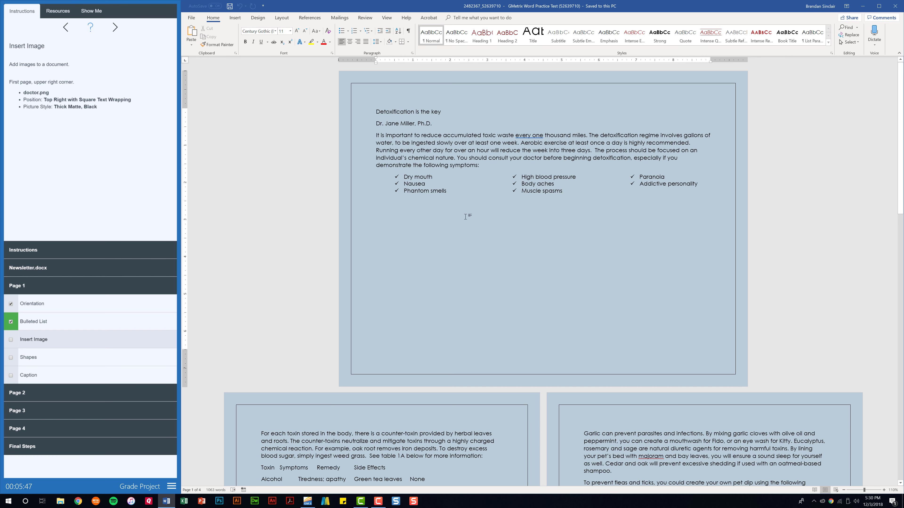
click(236, 19)
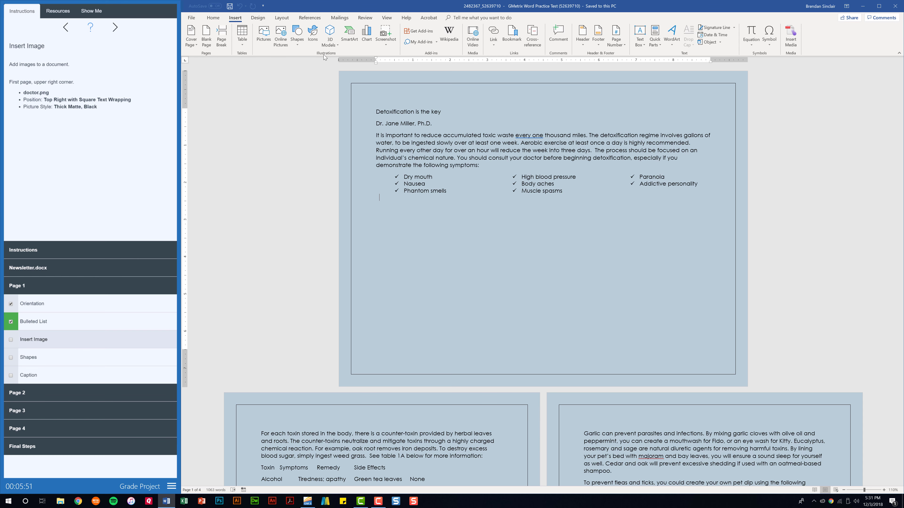
click(264, 39)
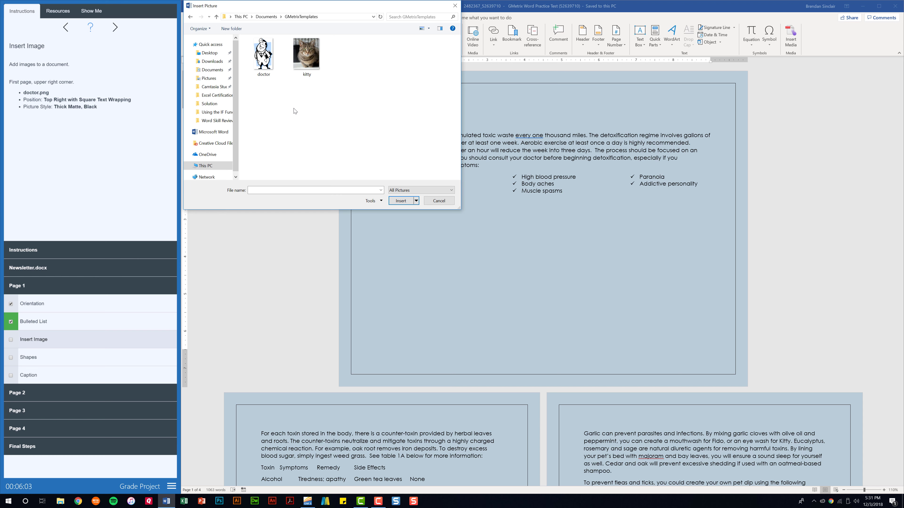
click(268, 64)
click(400, 200)
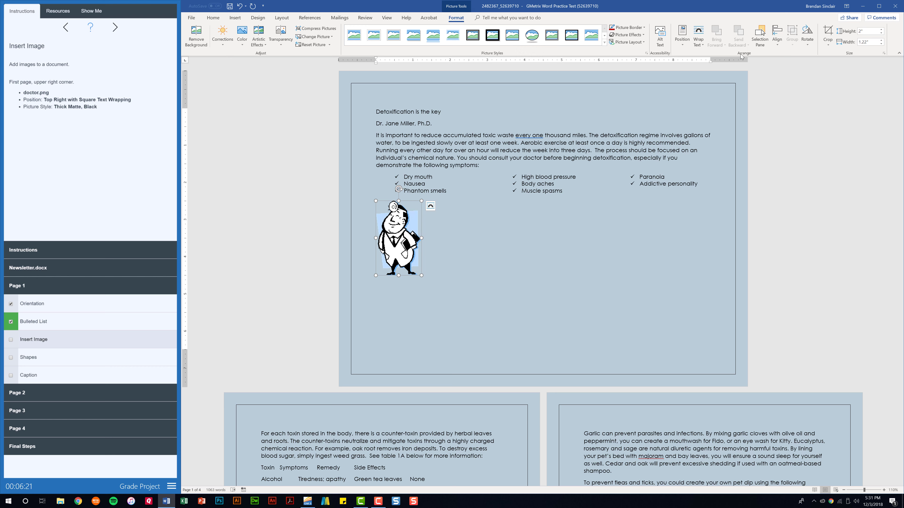
Position the doctor picture at the page's top right with square text wrapping and apply the Thick Matte, Black picture style.
click(680, 47)
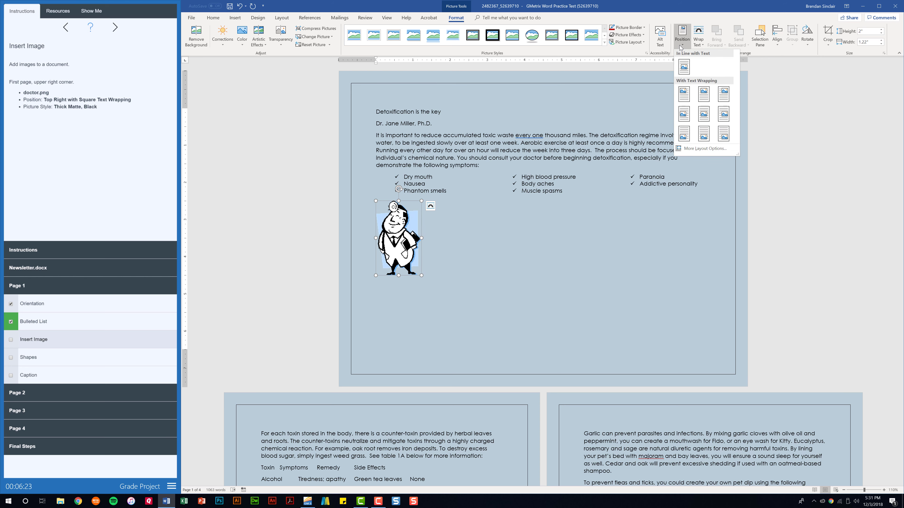
click(722, 93)
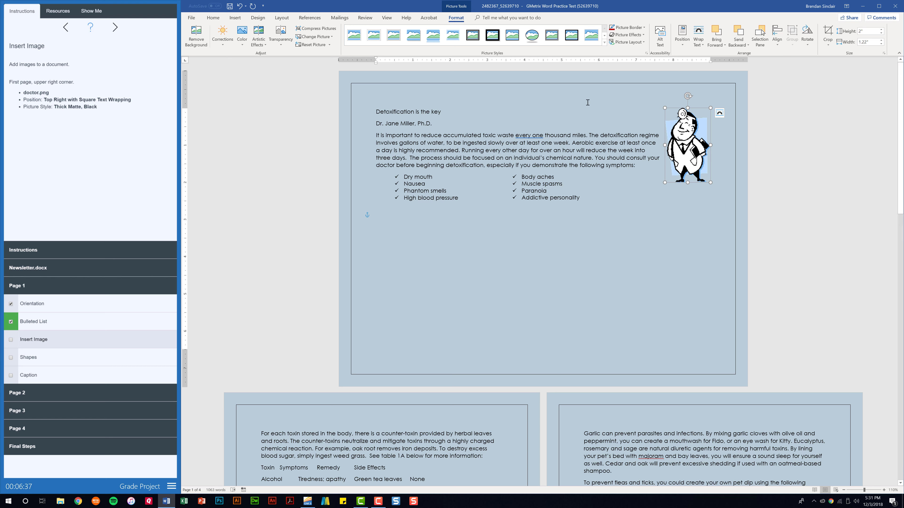
click(491, 35)
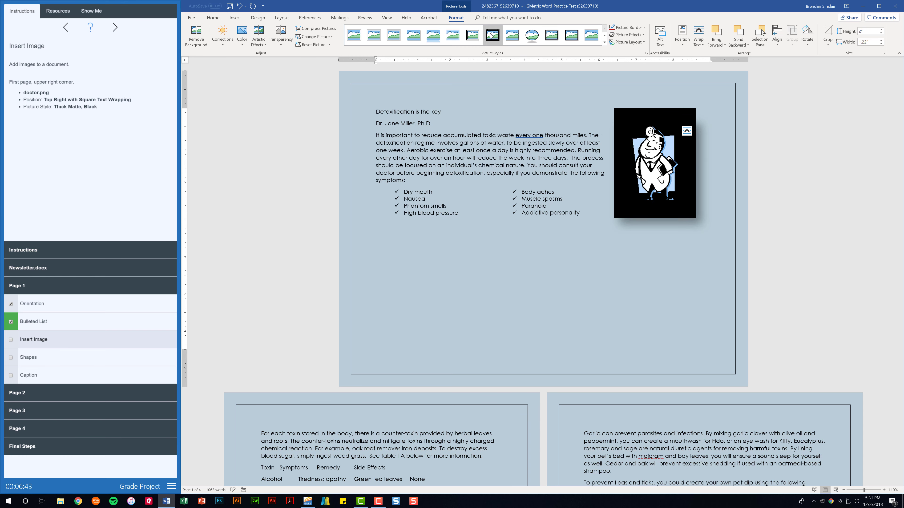
Mark the Insert Image task as complete and insert a 1" Smiley Face shape in the first page's empty space.
click(11, 340)
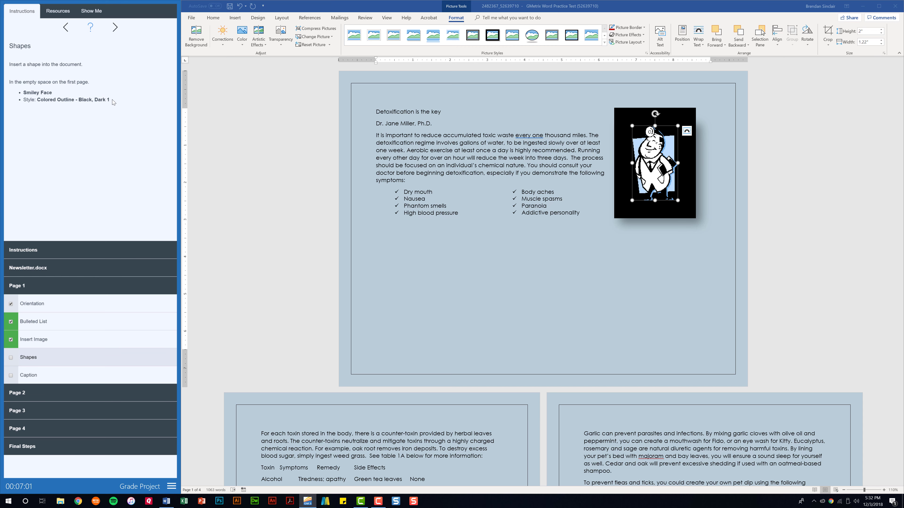
click(496, 251)
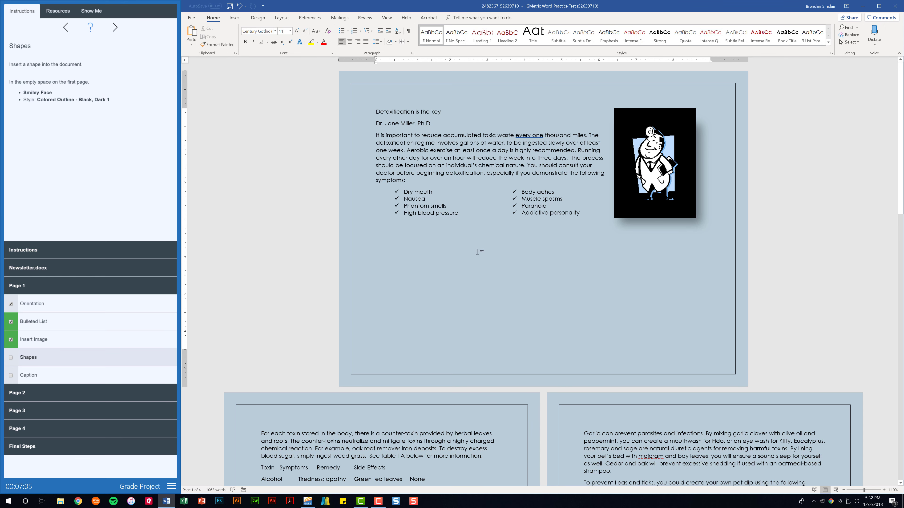
click(236, 18)
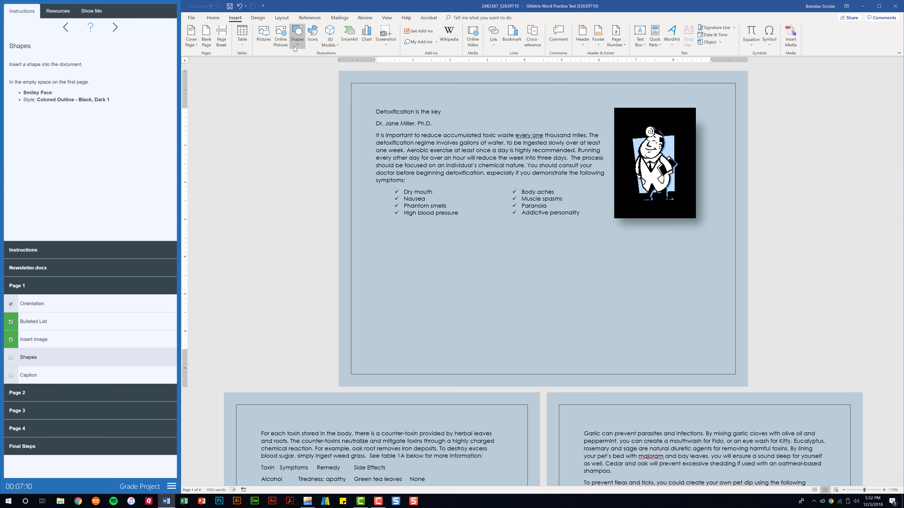
click(295, 39)
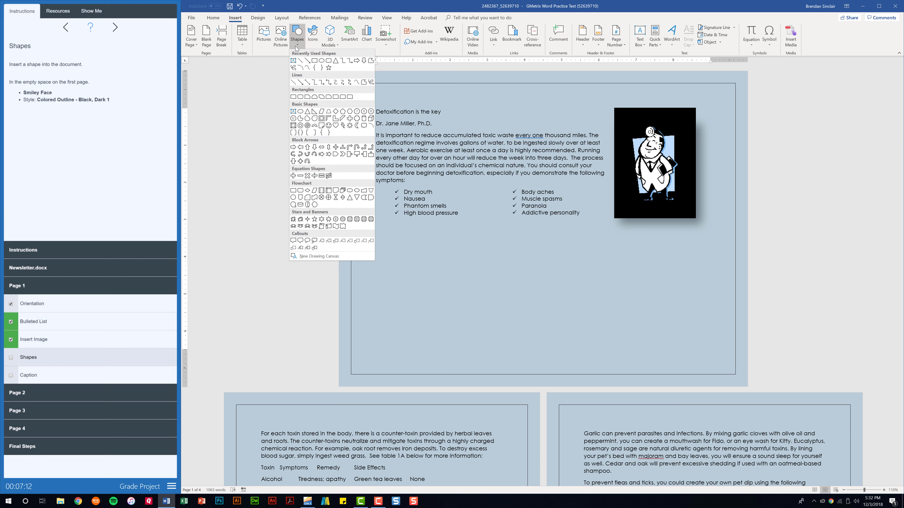
click(330, 125)
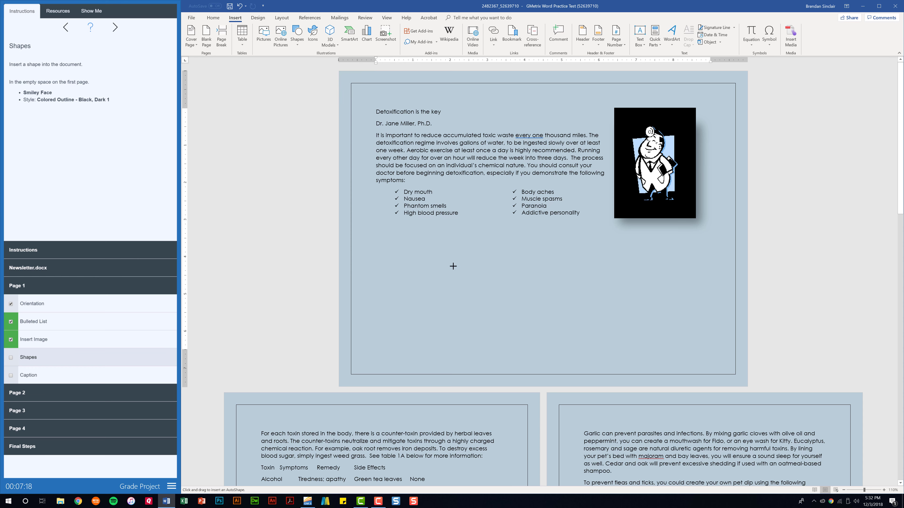
click(469, 261)
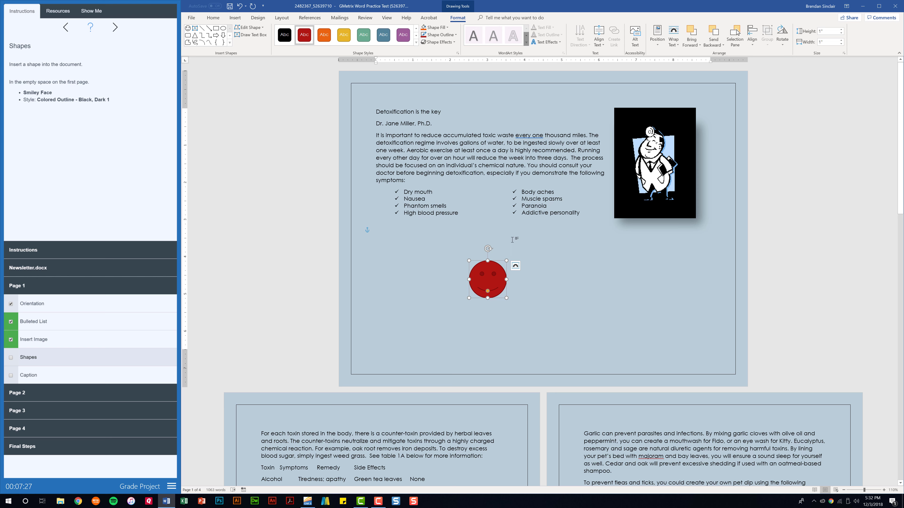
Apply the Colored Outline - Black, Dark 1 style to the Smiley Face shape and mark the Shapes task as complete.
click(459, 19)
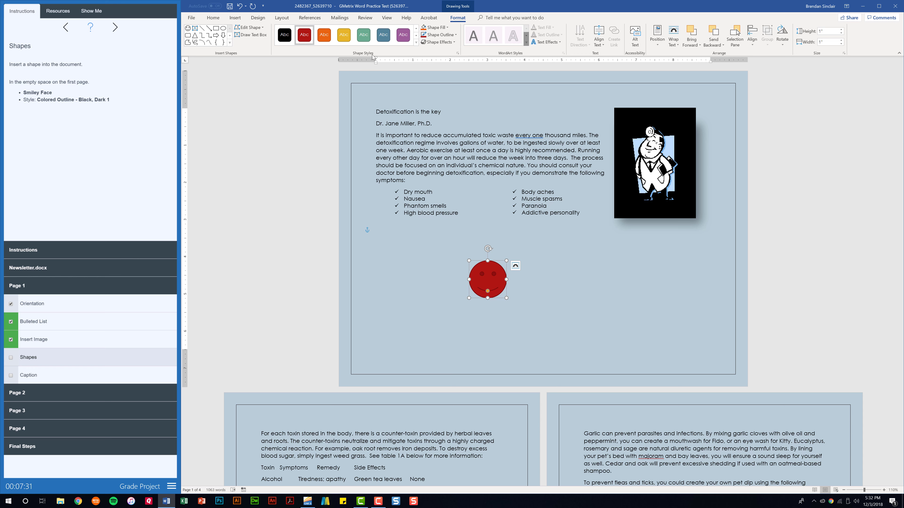
click(416, 43)
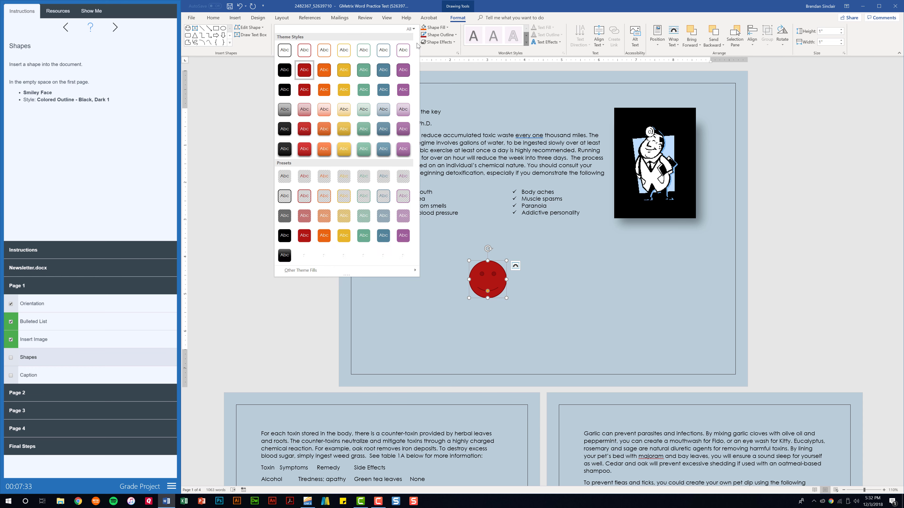
click(284, 50)
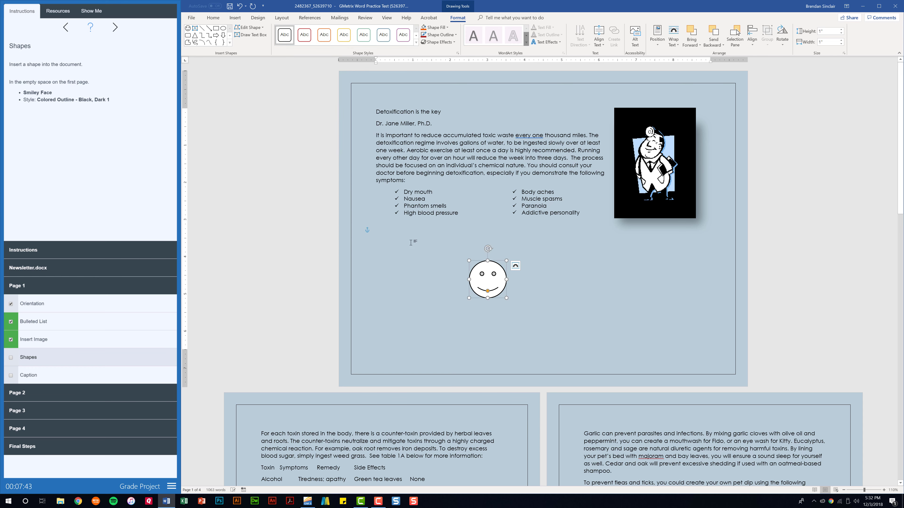
click(11, 357)
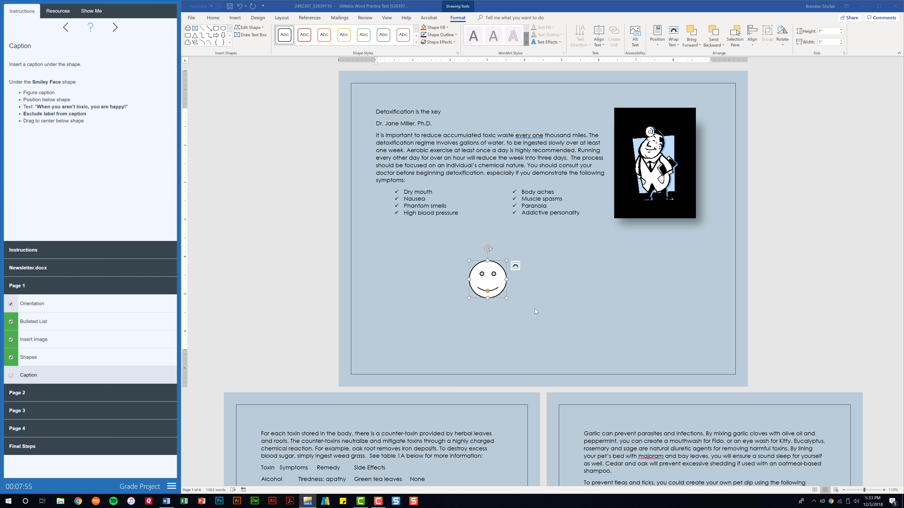
Insert a Figure caption below the Smiley Face reading "When you aren't toxic, you are happy!", with the label excluded.
click(491, 281)
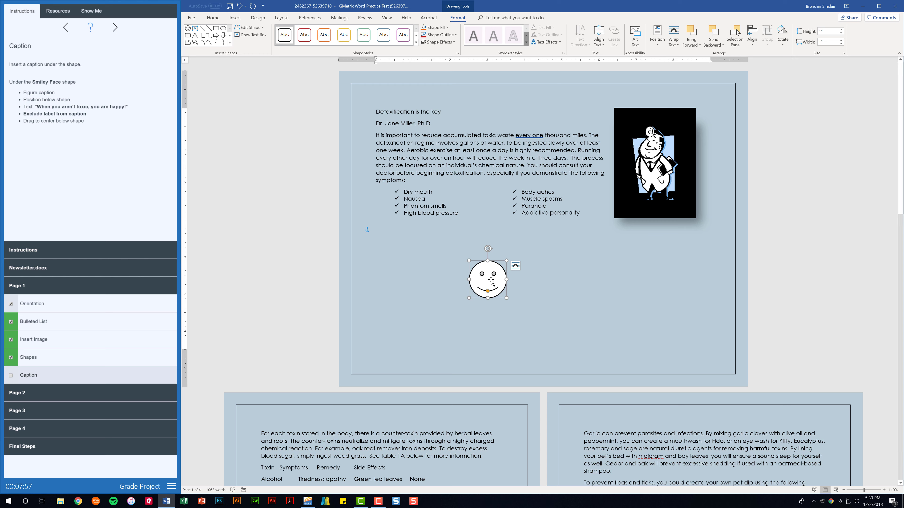
right_click(490, 282)
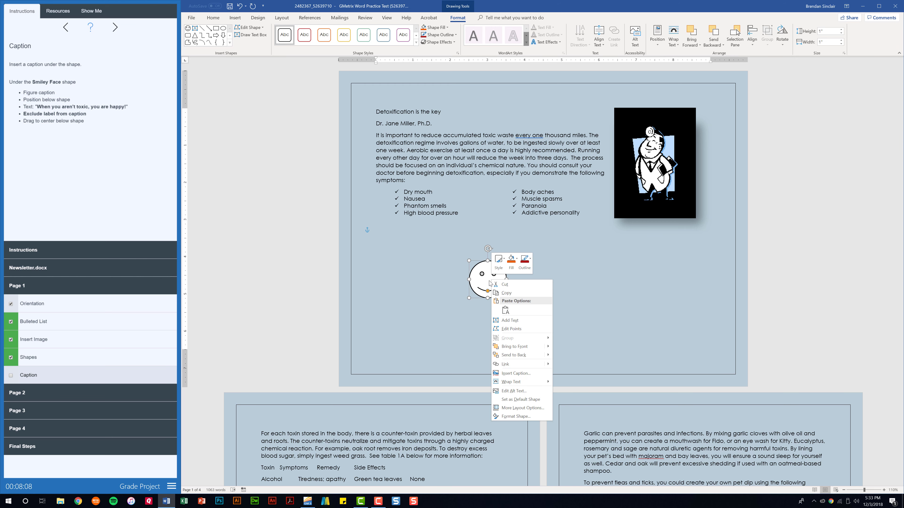
click(490, 283)
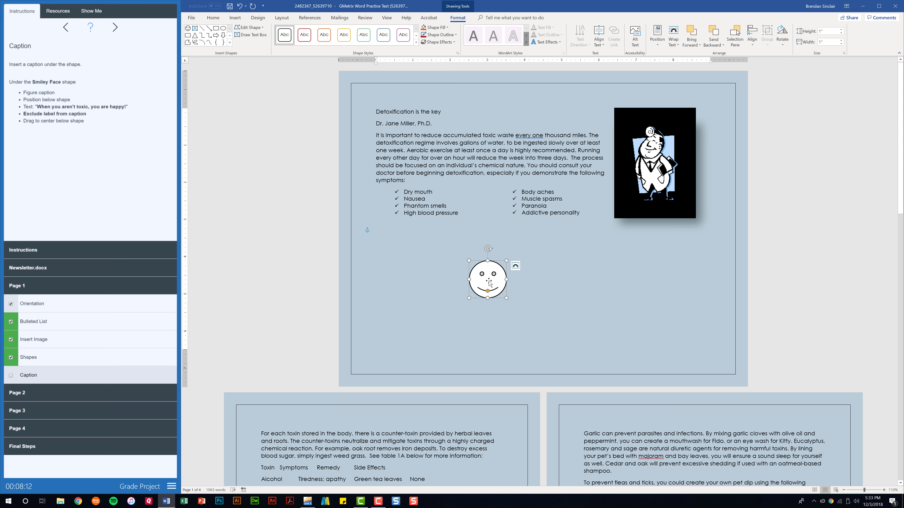
right_click(489, 282)
click(532, 377)
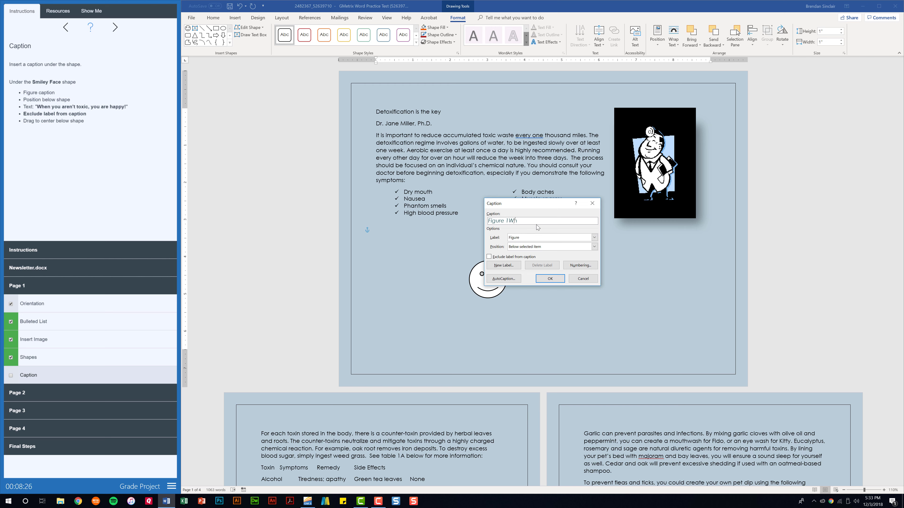
text(When you aren't toxic, you are happy!)
click(550, 247)
click(551, 252)
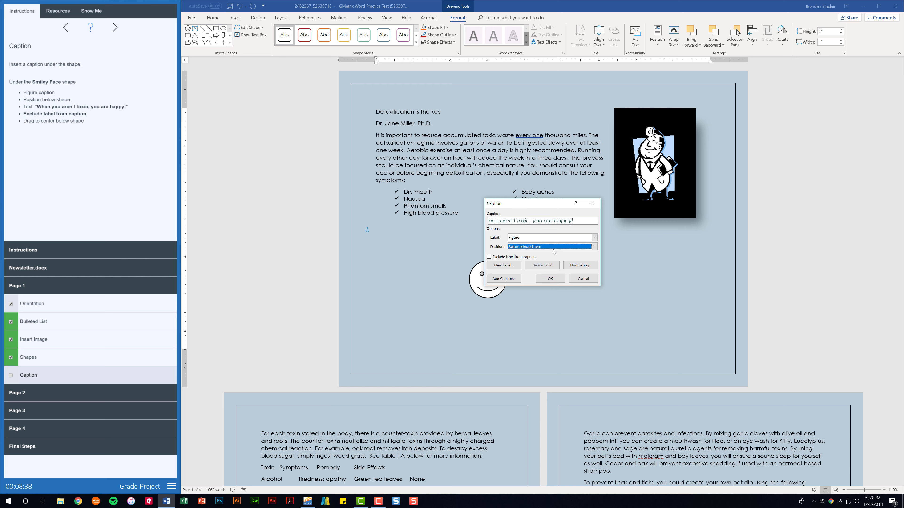
click(489, 257)
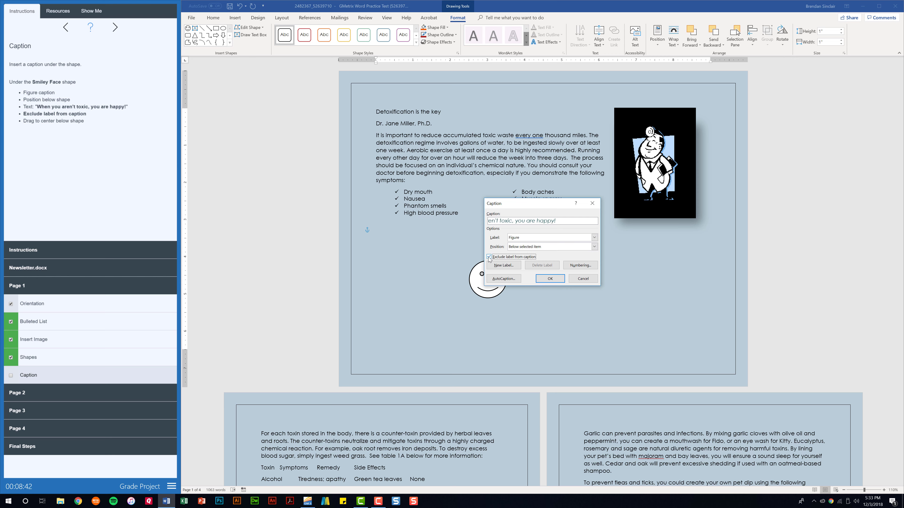
click(548, 278)
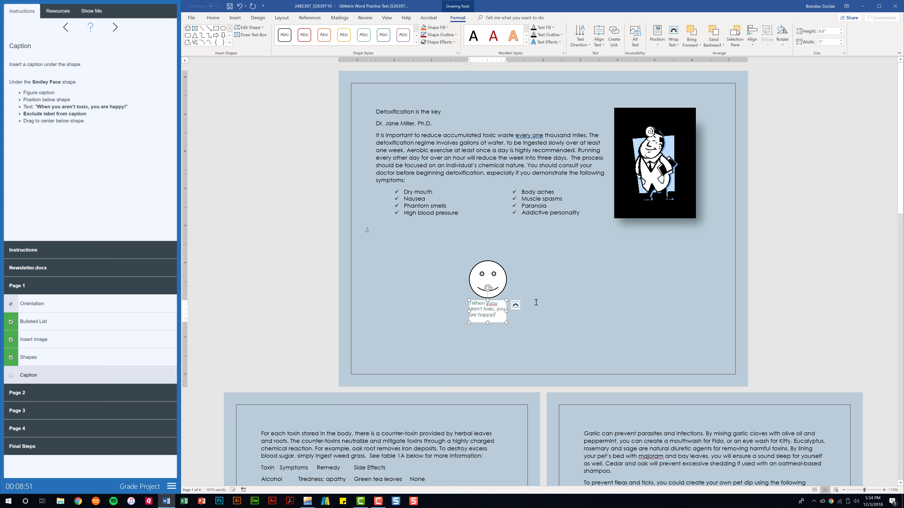
Center the caption box below the Smiley Face shape and mark the Caption task as complete.
drag(501, 300, 502, 300)
click(549, 291)
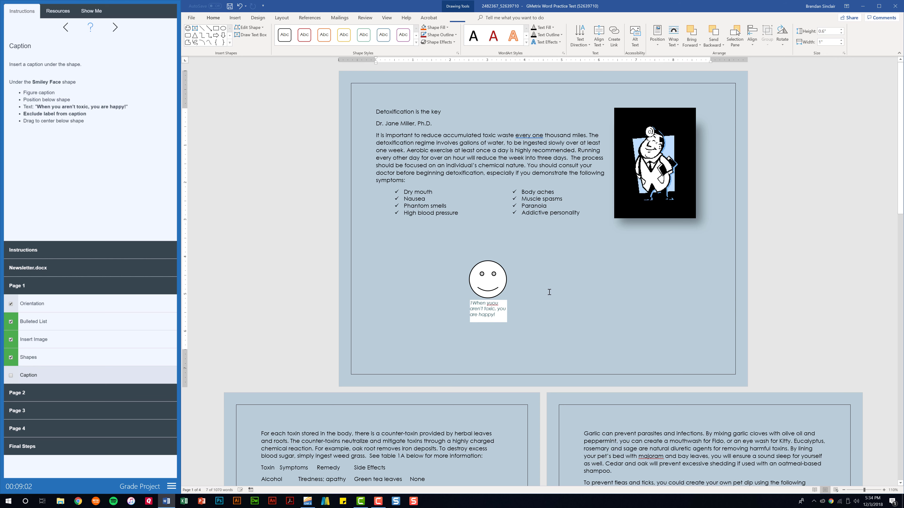
click(11, 375)
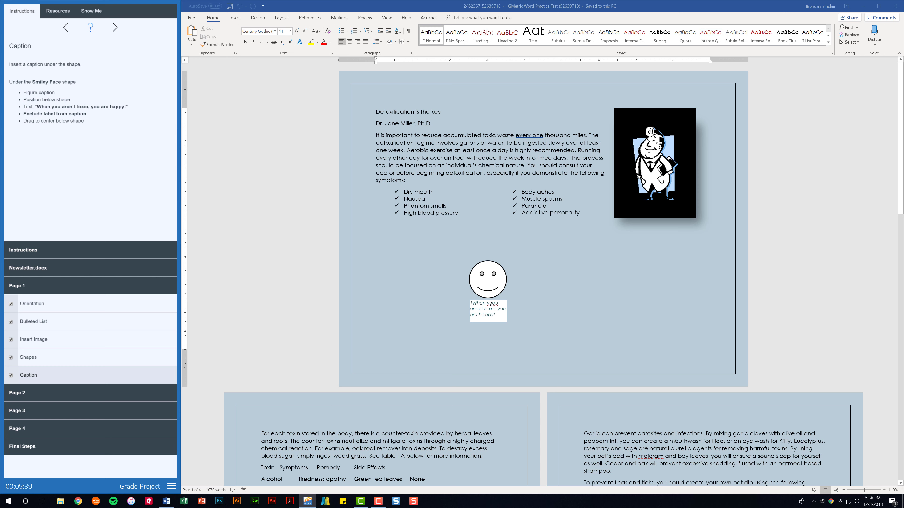
Correct the misspelled word after "When" in the Smiley Face caption to "you".
double_click(490, 303)
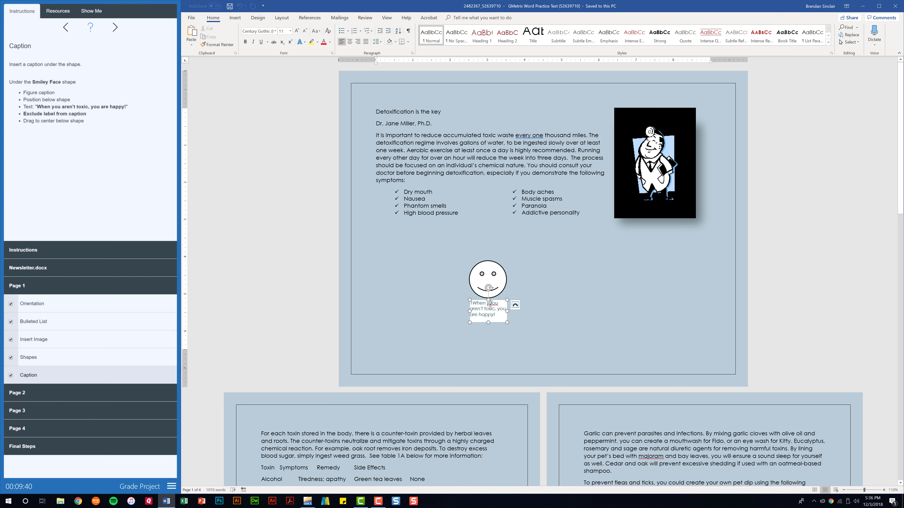
click(490, 304)
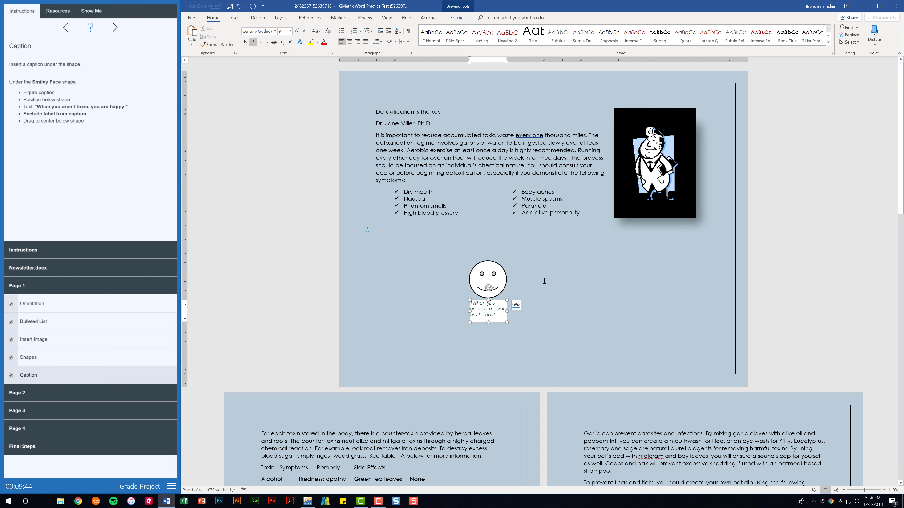
click(544, 281)
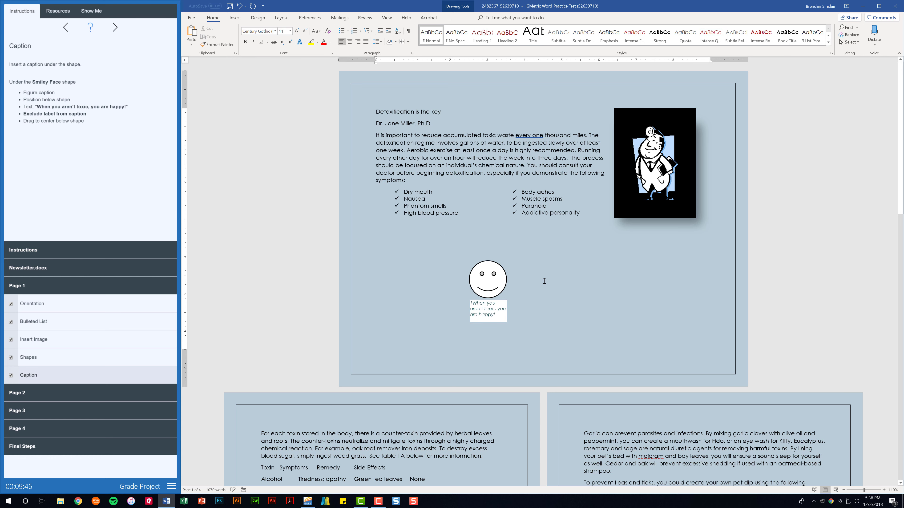